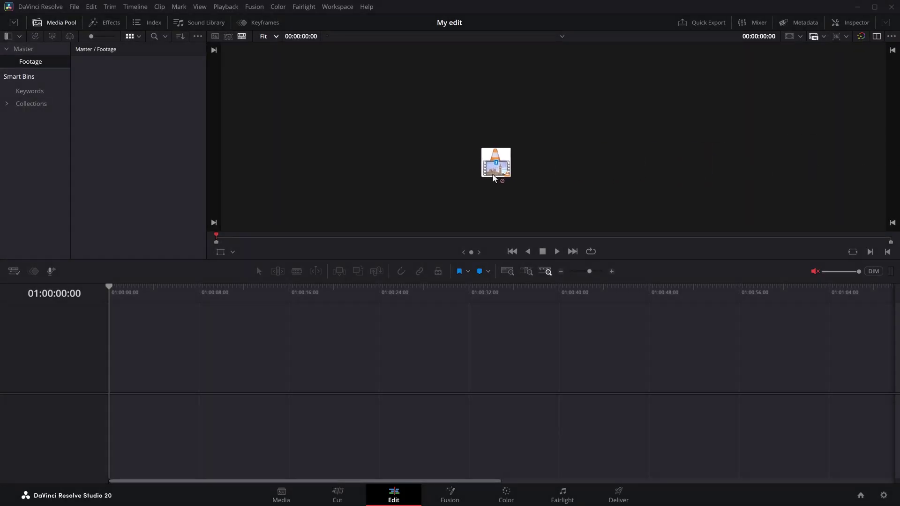
- Import the Big Ben, Eiffel tower and Statue of Liberty clips and lay them on Timeline 1
drag(492, 177, 178, 359)
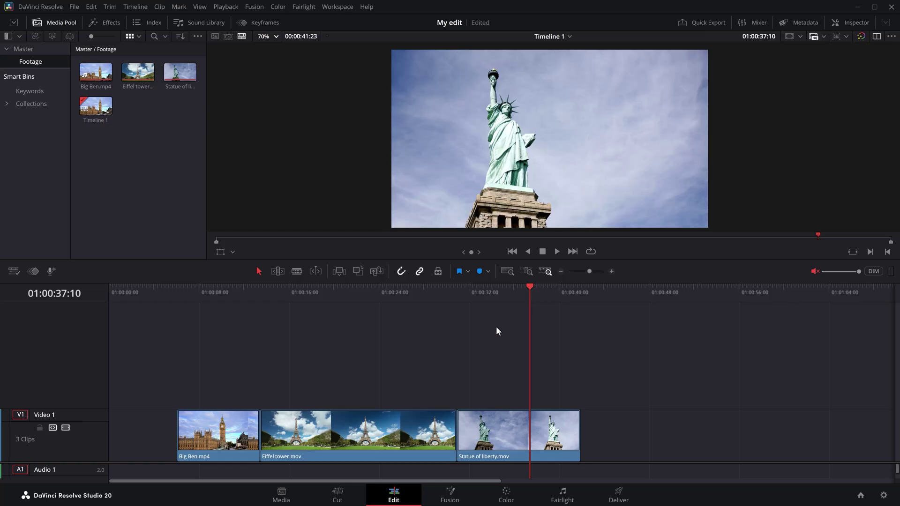
- Stack Big Ben, Statue of Liberty and Eiffel tower on V1–V3 at the start, trimming Eiffel tower to match
drag(240, 432, 173, 435)
drag(502, 432, 150, 390)
drag(310, 435, 160, 329)
drag(230, 382, 191, 381)
drag(302, 330, 191, 332)
- Turn off the Video 1 and Video 2 tracks and zoom the timeline in
drag(202, 289, 159, 289)
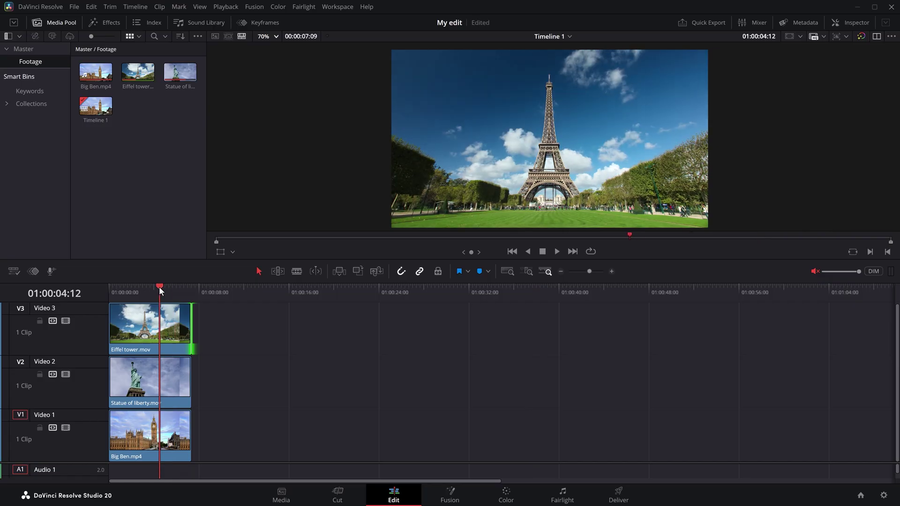
click(65, 375)
click(68, 427)
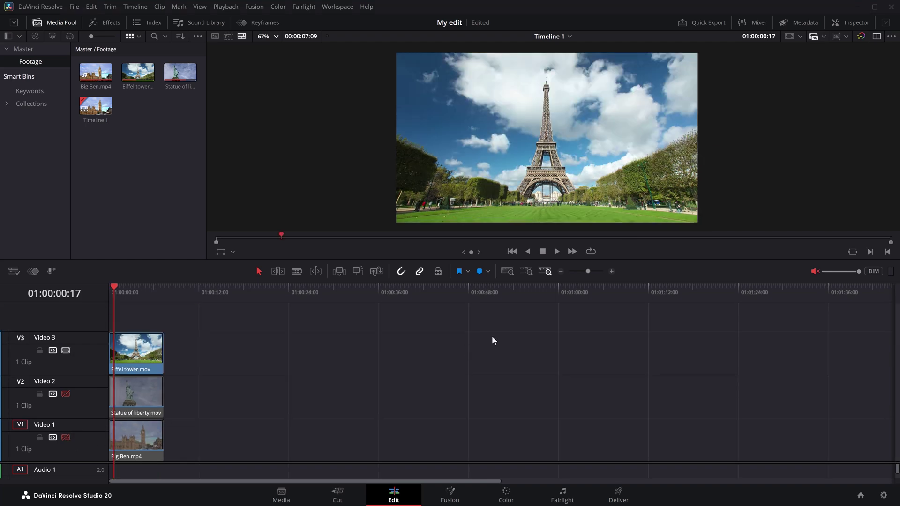
drag(588, 271, 595, 272)
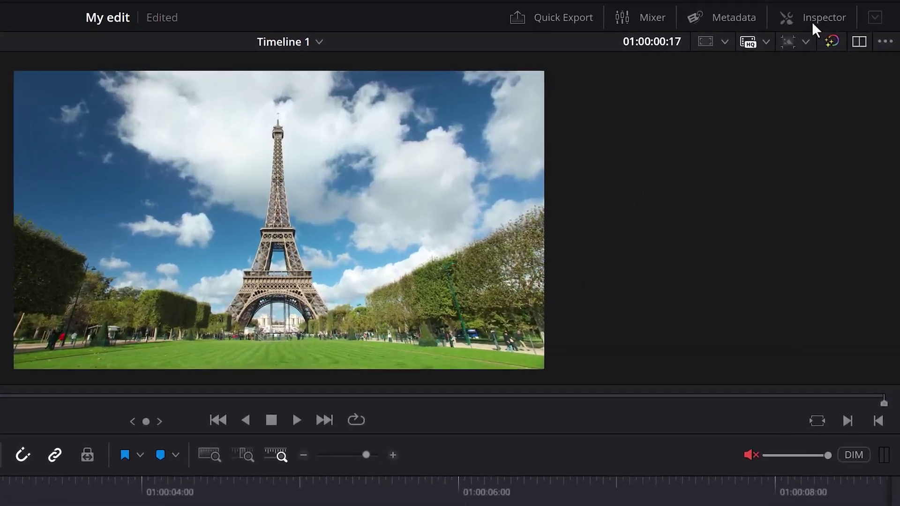
- In the Inspector's Cropping section, set Crop Left 600.900 and Crop Right 644.900 on Eiffel tower
click(812, 22)
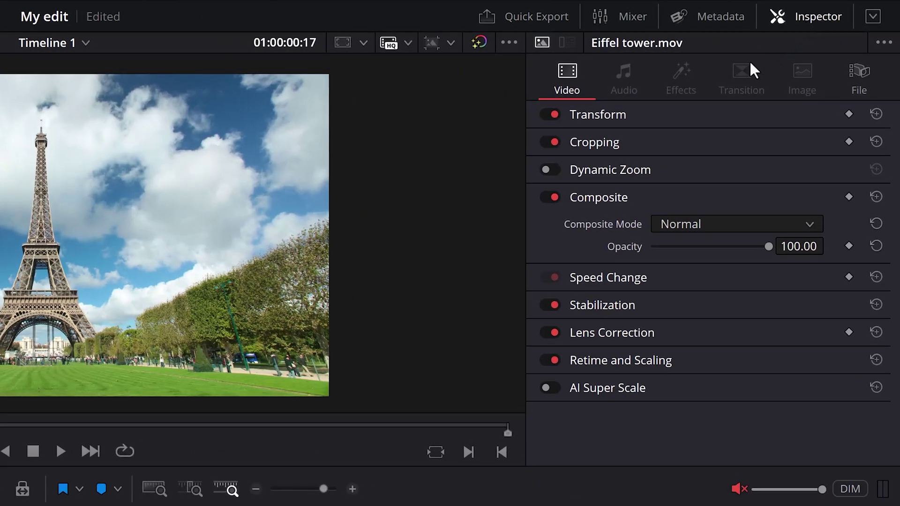
click(603, 146)
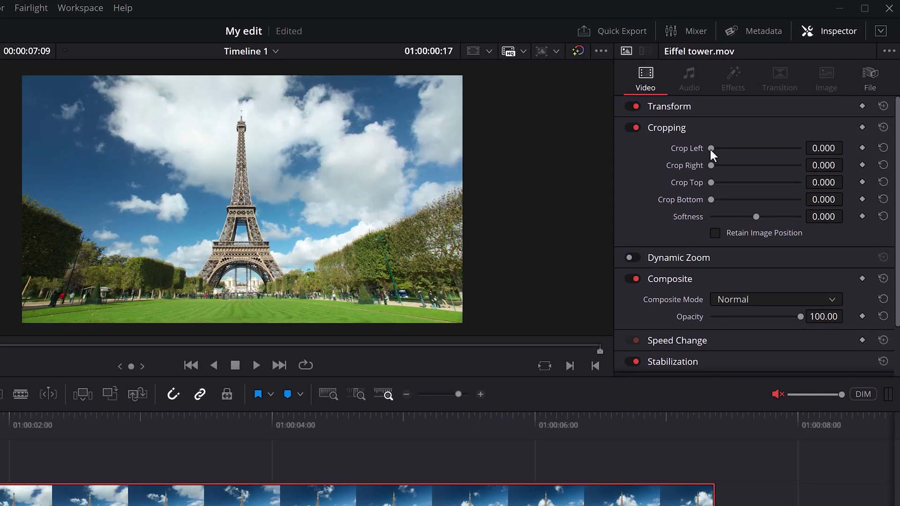
drag(652, 168, 664, 169)
drag(720, 149, 740, 165)
drag(740, 148, 738, 148)
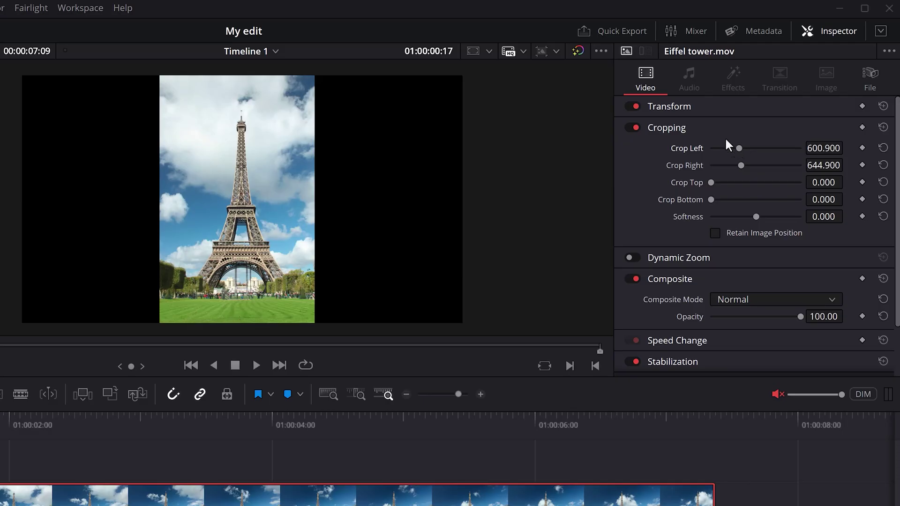
- Set the Eiffel tower strip's Position X to -599.000, using Retain Image Position during the adjustment
click(685, 107)
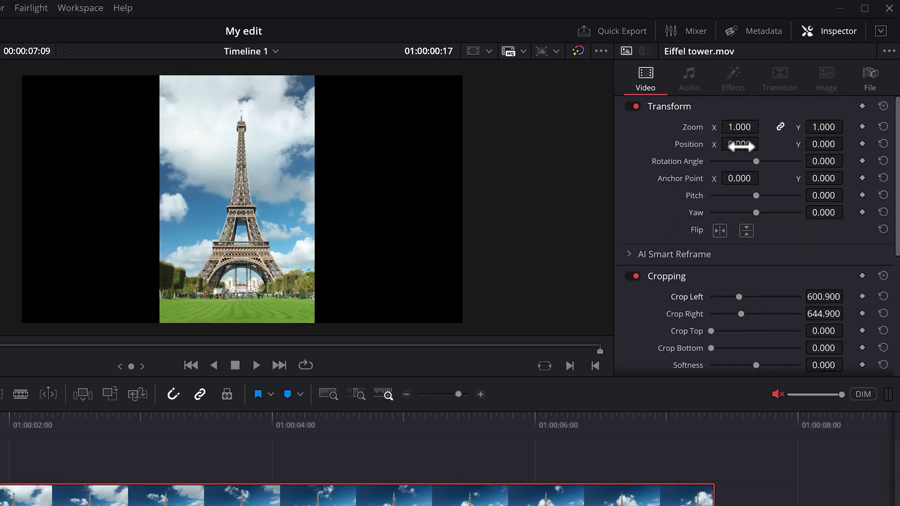
drag(746, 147, 605, 147)
scroll(752, 164, down, 2)
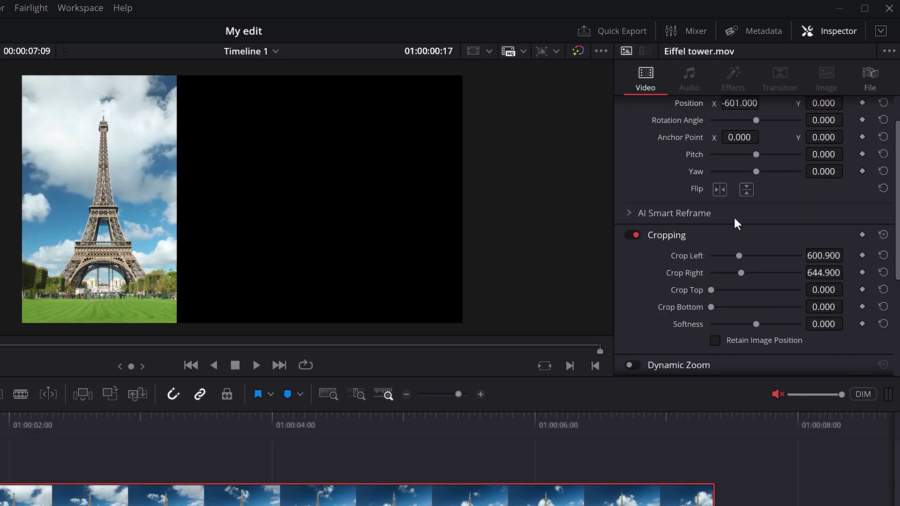
scroll(737, 225, down, 2)
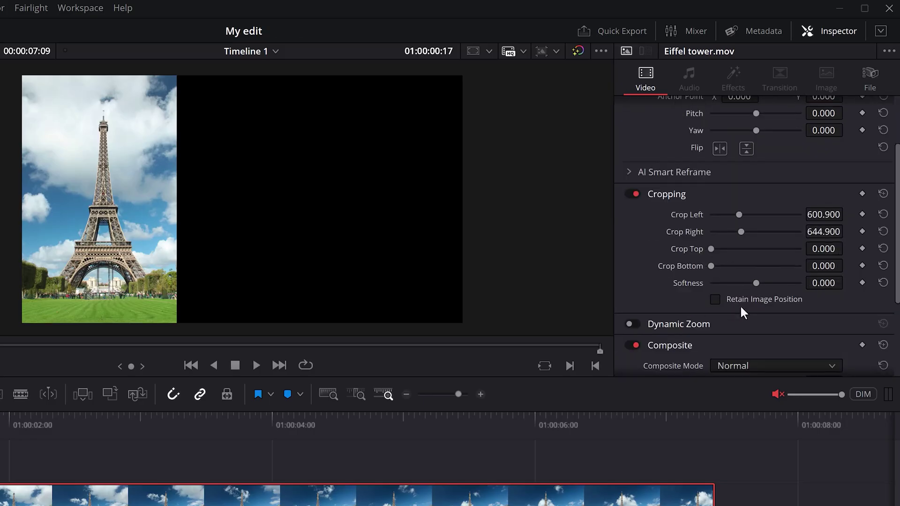
click(715, 300)
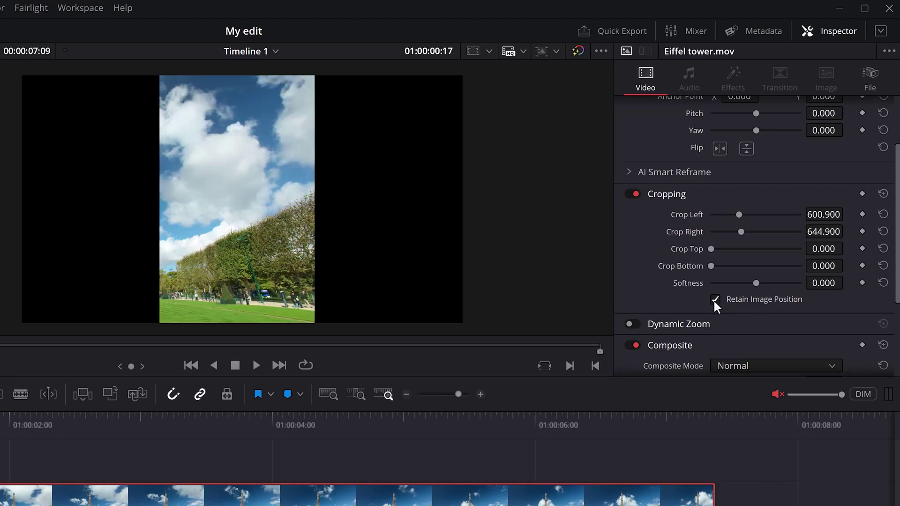
scroll(713, 301, up, 4)
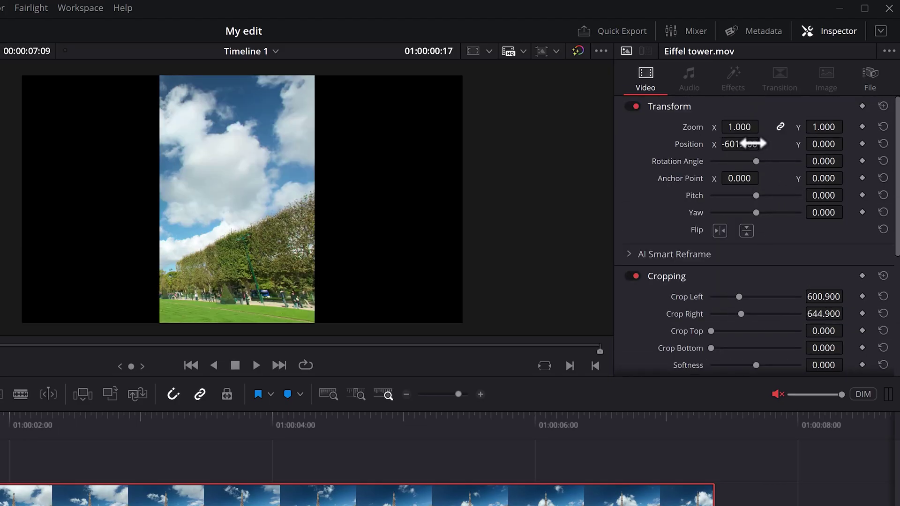
drag(751, 144, 763, 143)
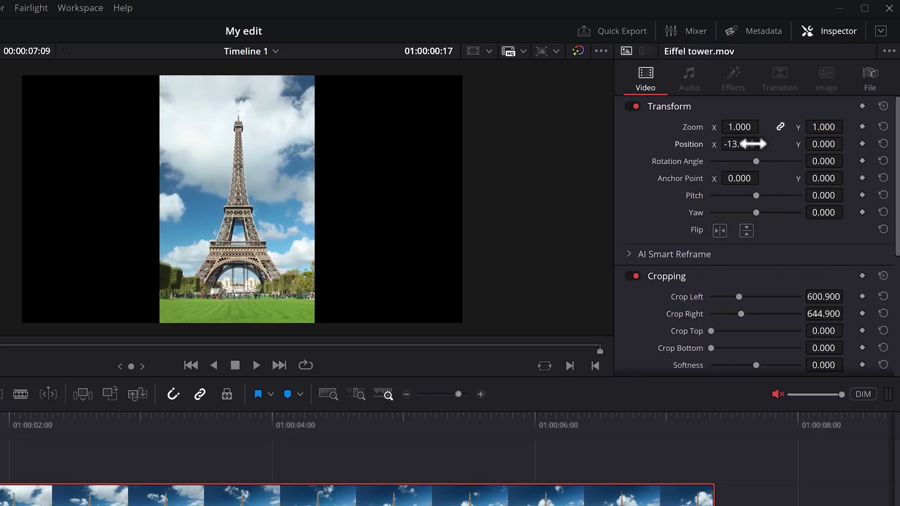
scroll(767, 195, down, 3)
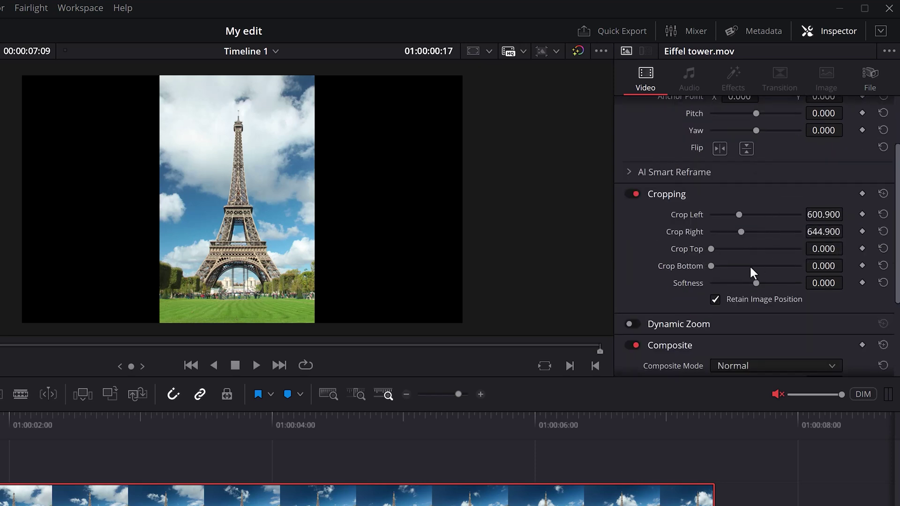
click(715, 300)
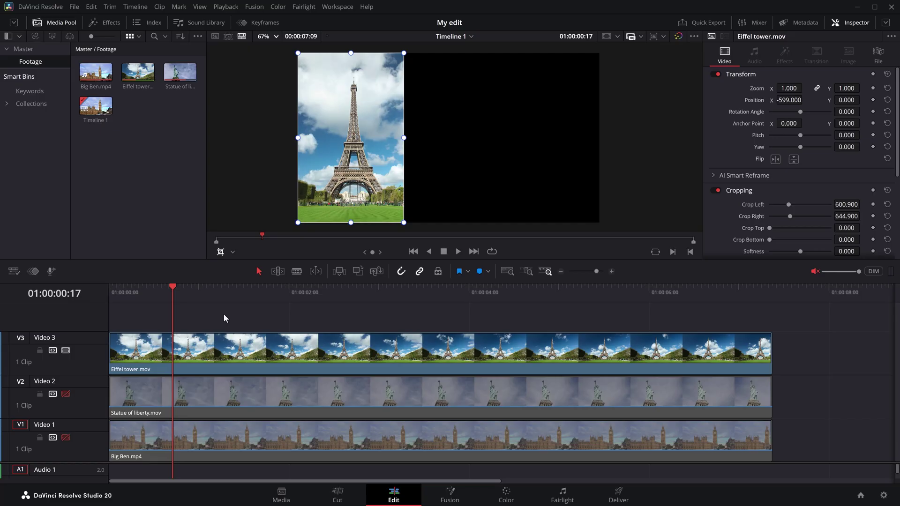
- Show only the Statue of Liberty track and switch the viewer overlay to Crop mode
click(66, 350)
click(66, 393)
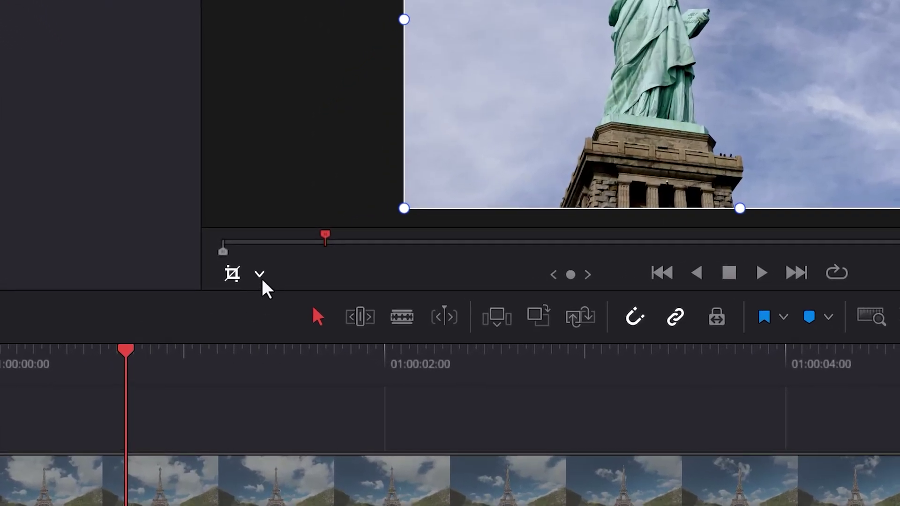
click(260, 276)
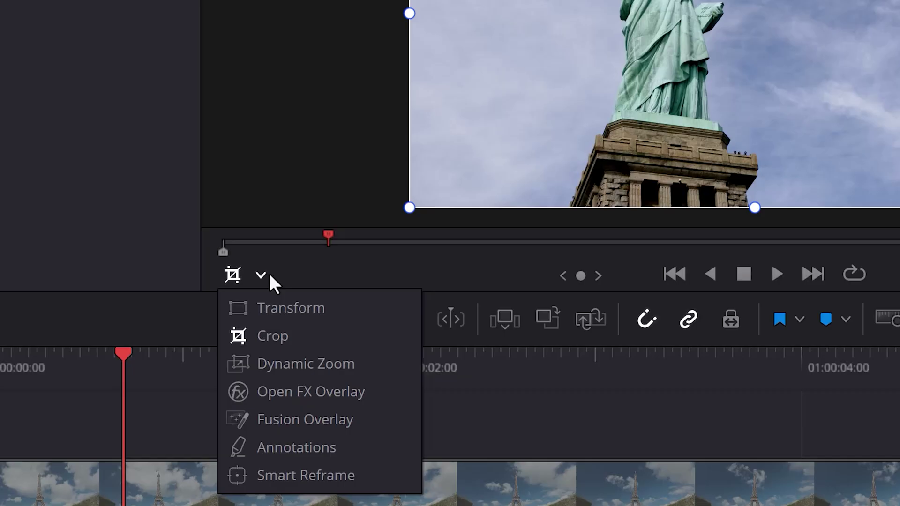
click(269, 337)
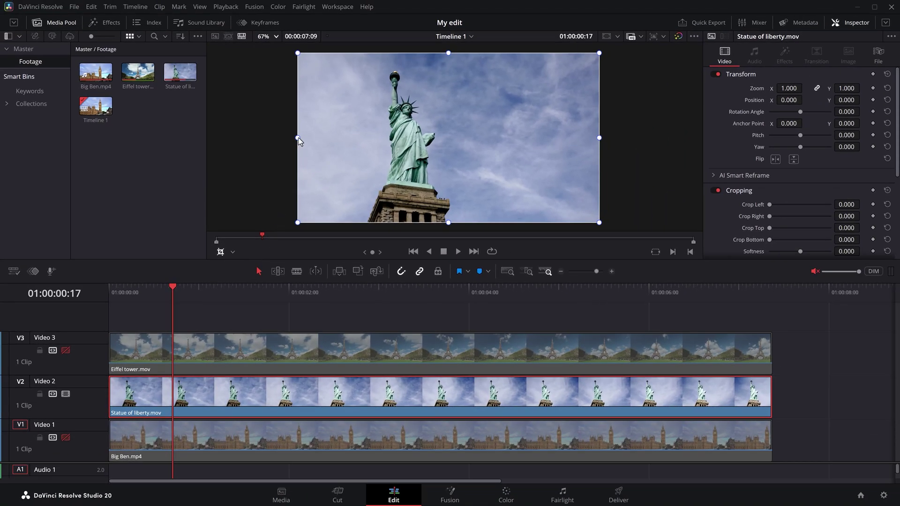
- Crop Statue of Liberty to Left 387.947 and Right 863.590, centring the statue in the strip
drag(298, 138, 353, 145)
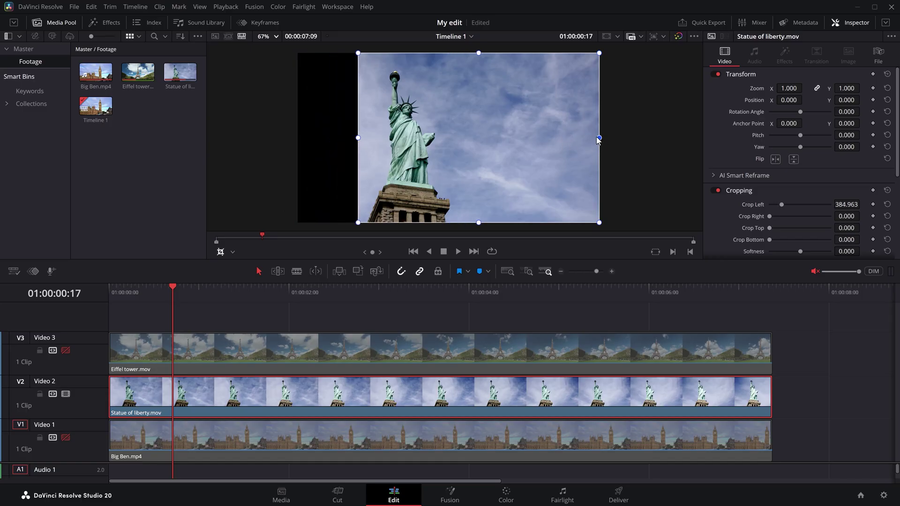
drag(594, 138, 480, 141)
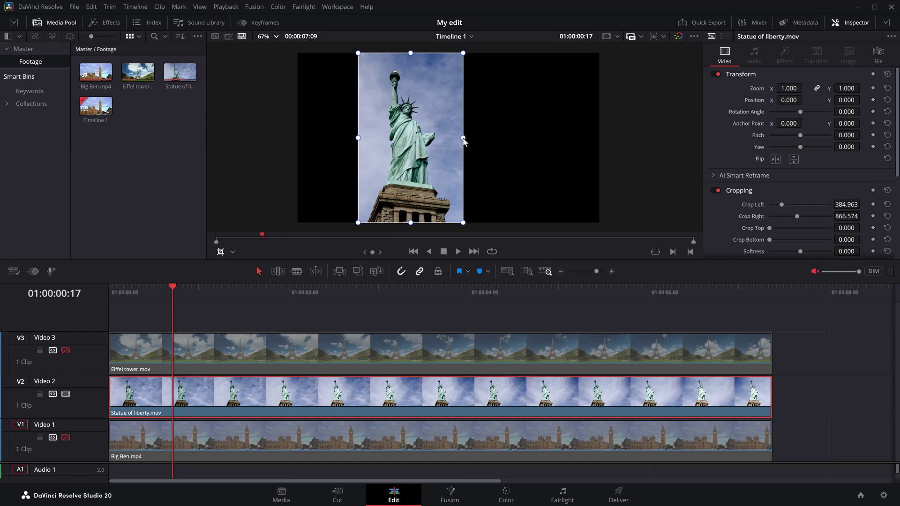
mouse_move(448, 144)
mouse_down()
mouse_move(490, 154)
mouse_move(437, 159)
mouse_move(448, 162)
mouse_up()
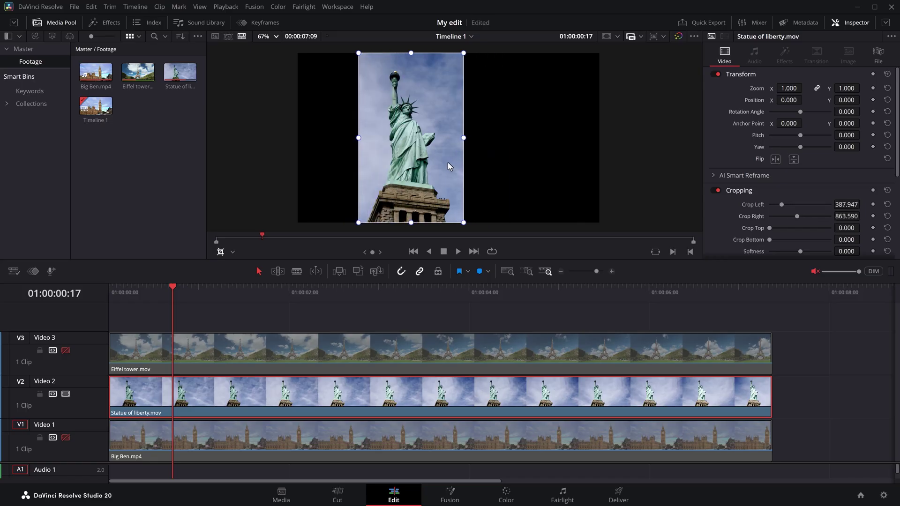
- In Transform mode, scale the Statue of Liberty strip to Zoom 1.005 and position it at X 134.289, Y -11.937
click(233, 253)
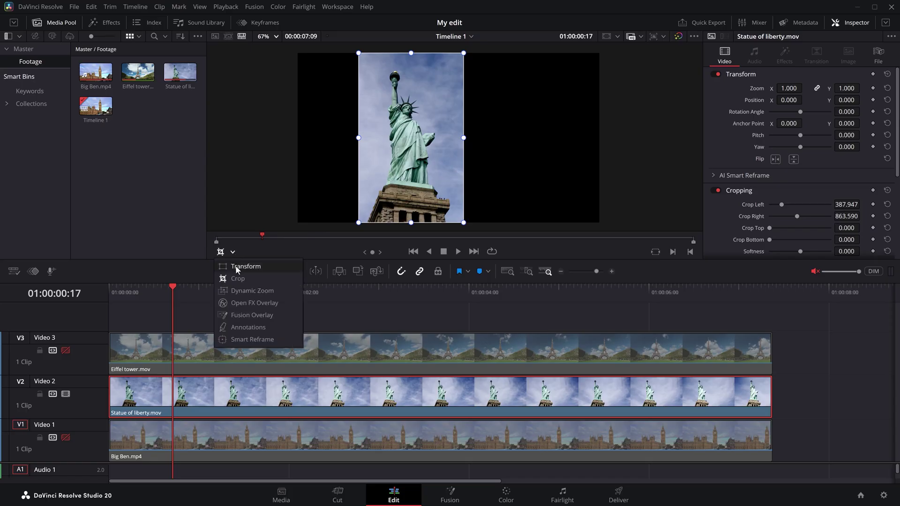
click(235, 266)
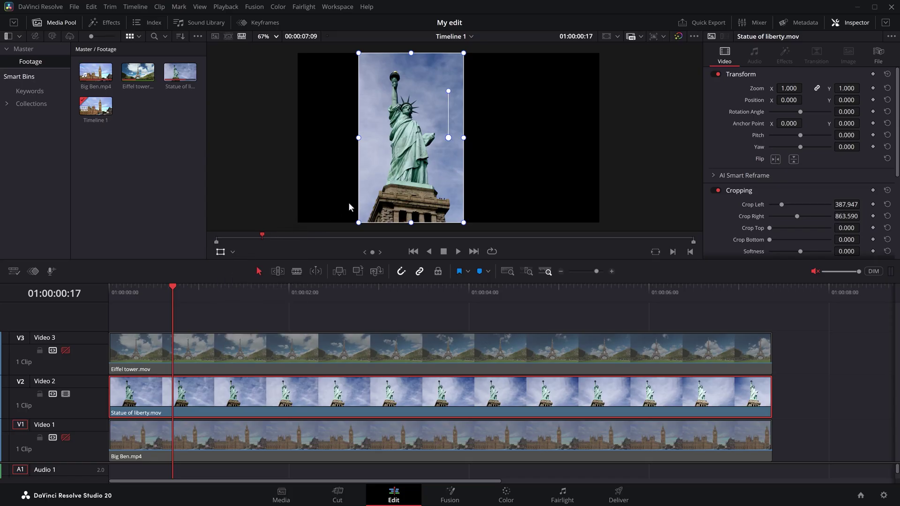
drag(378, 192, 400, 196)
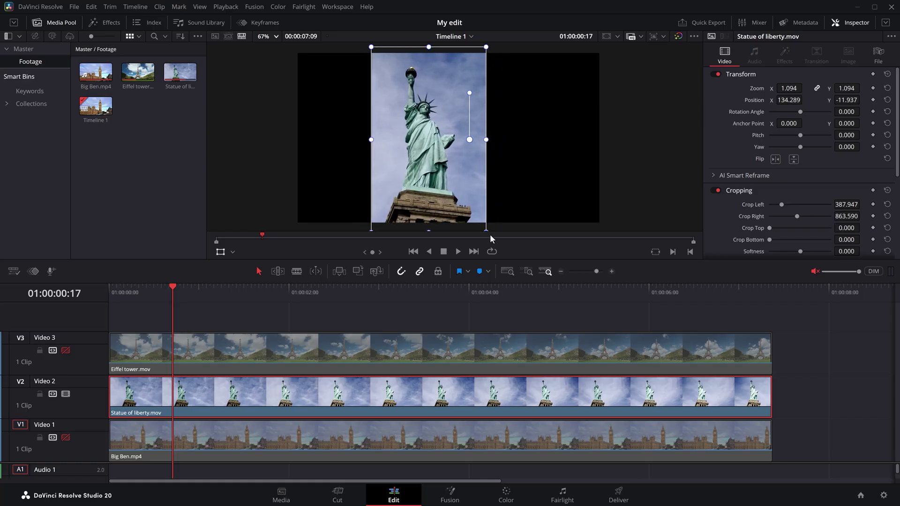
mouse_move(482, 227)
mouse_down()
mouse_move(470, 223)
mouse_move(481, 236)
mouse_up()
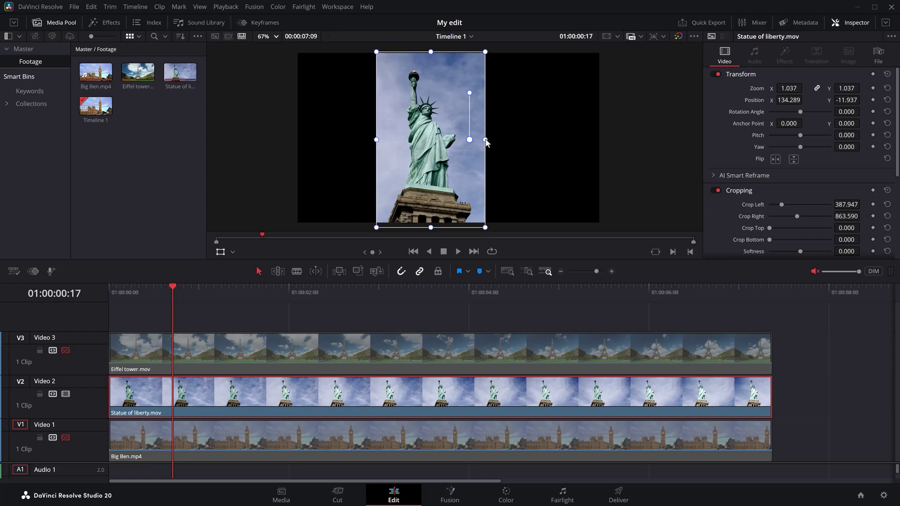
mouse_move(485, 139)
mouse_down()
mouse_move(506, 141)
mouse_move(485, 147)
mouse_up()
key(shift)
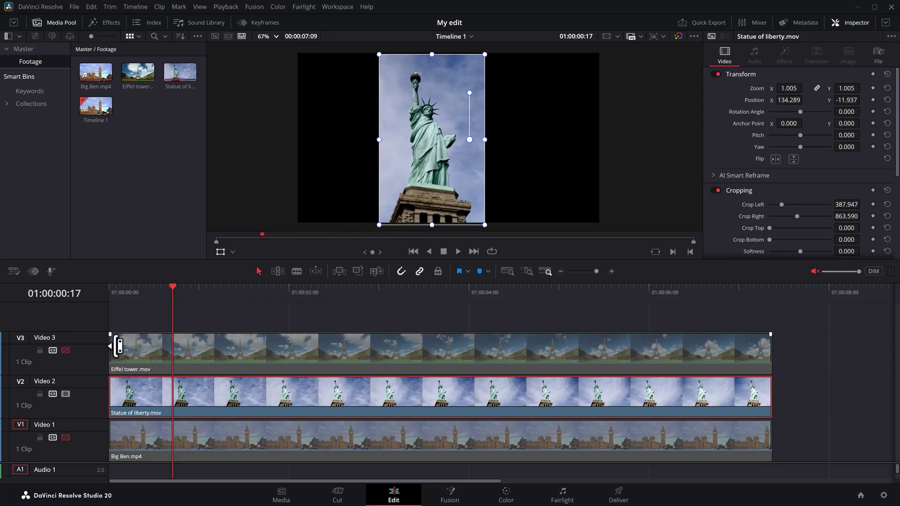
- Re-enable the Eiffel tower track, crop Big Ben into a vertical strip and place it at the right third
click(66, 351)
drag(458, 184, 472, 179)
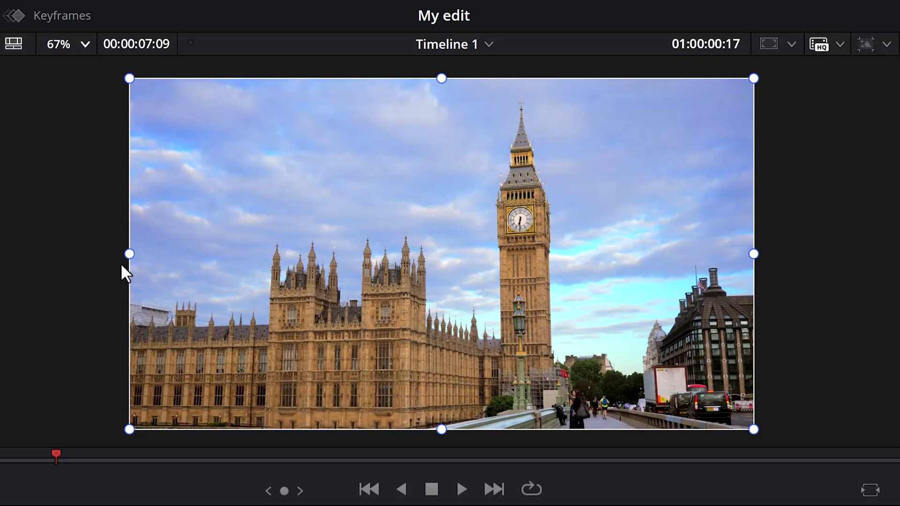
drag(296, 140, 424, 137)
drag(390, 254, 456, 254)
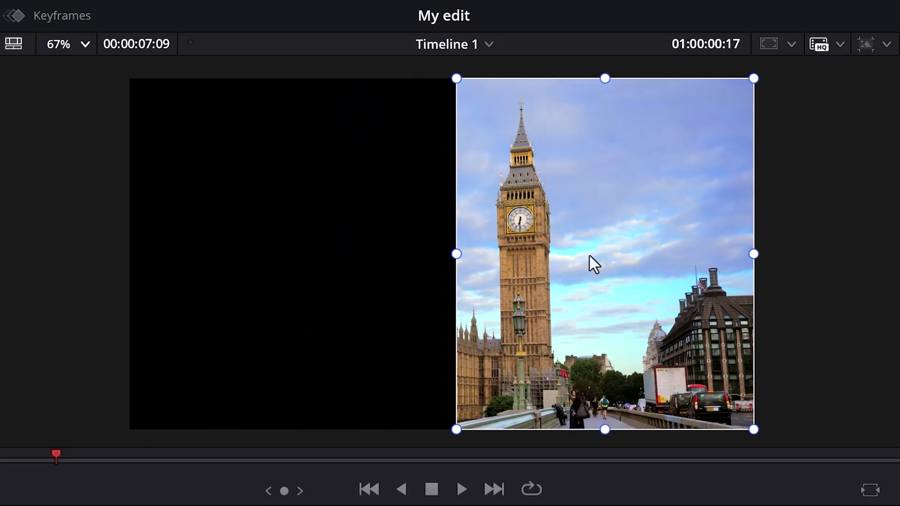
drag(753, 254, 606, 256)
drag(454, 255, 432, 255)
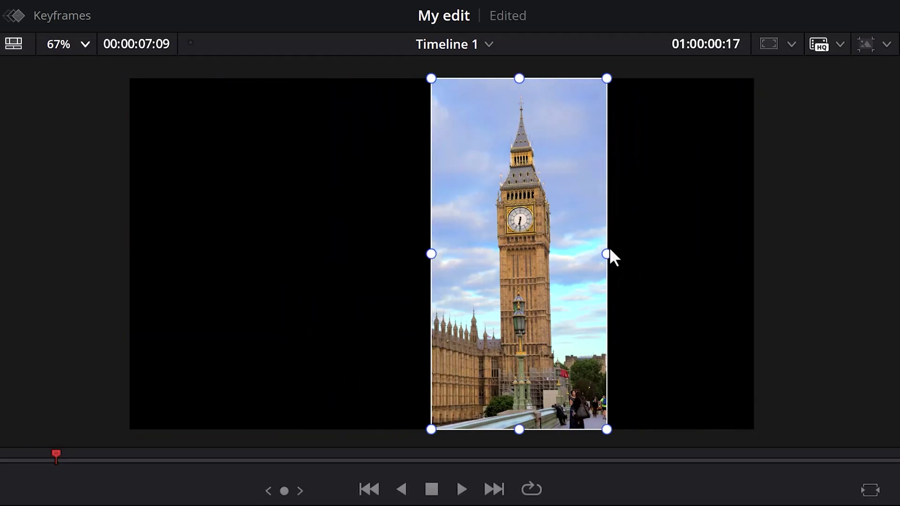
drag(606, 255, 622, 255)
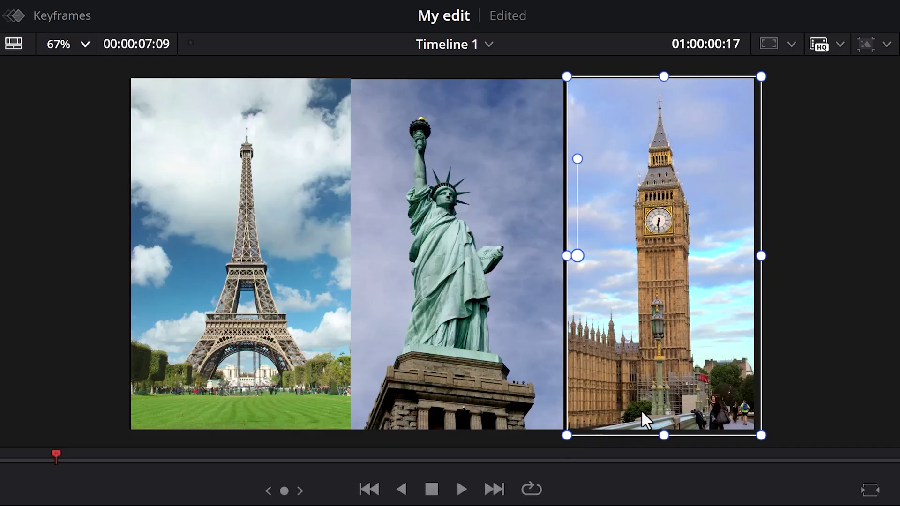
drag(641, 409, 636, 412)
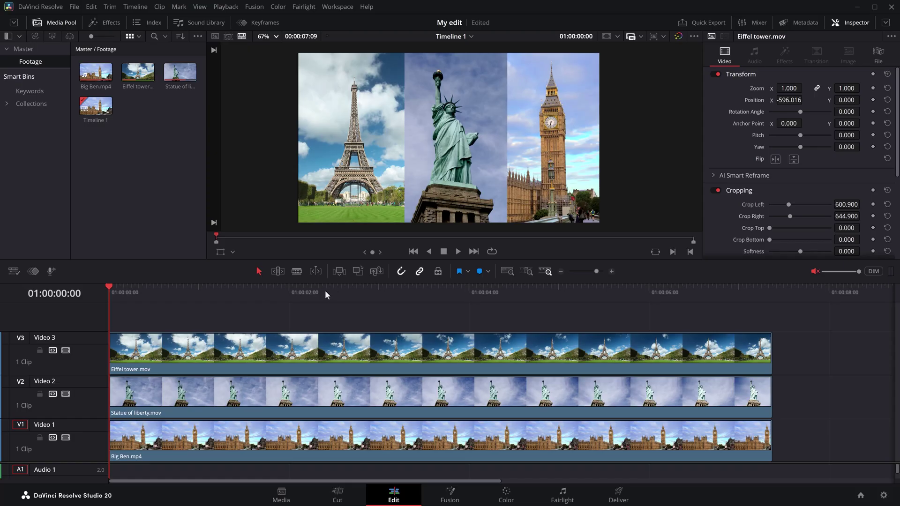
- Play the finished Eiffel tower, Statue of Liberty and Big Ben split screen from the start
key(space)
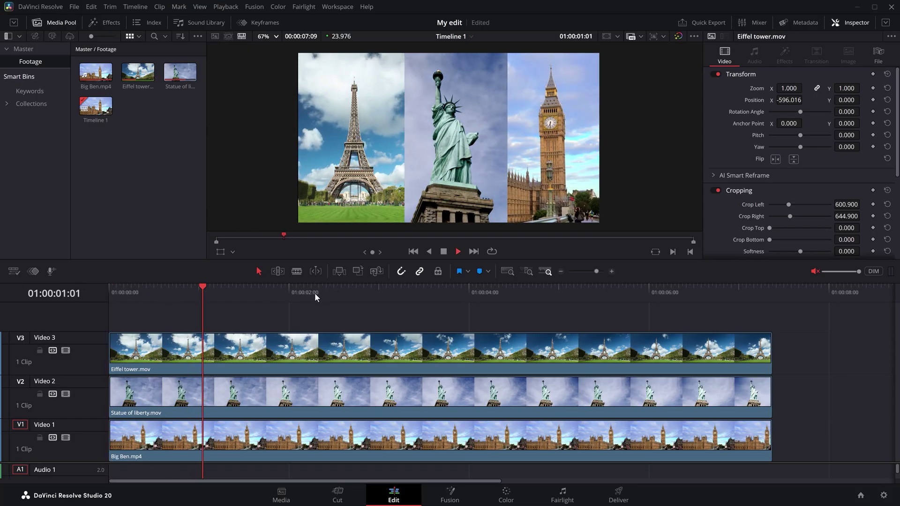